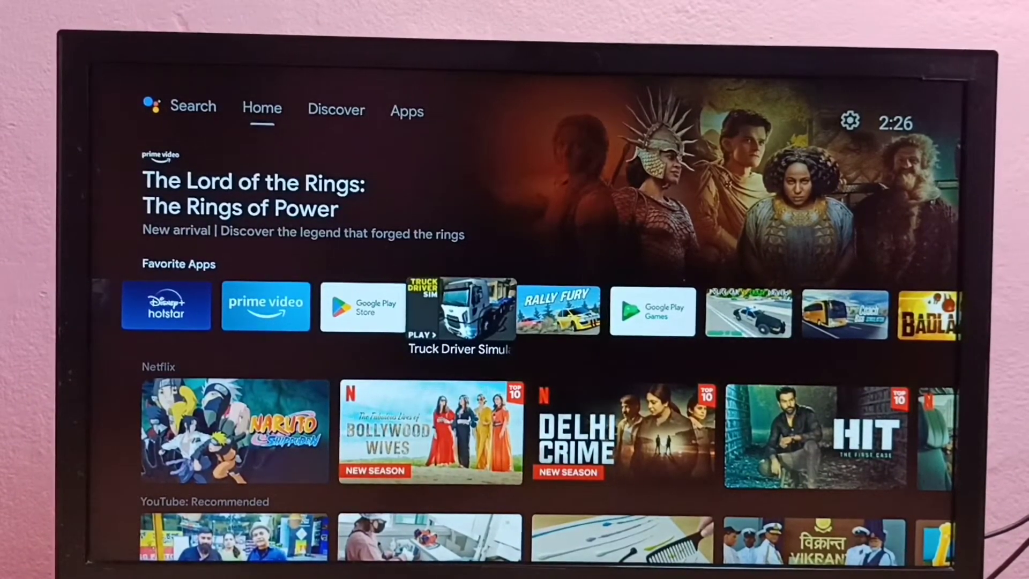
# Move from the favourite apps row up to the top bar and over to the Settings gear
pyautogui.press('Right')
pyautogui.press('Right')
pyautogui.press('Right')
pyautogui.press('Up')
pyautogui.press('Up')
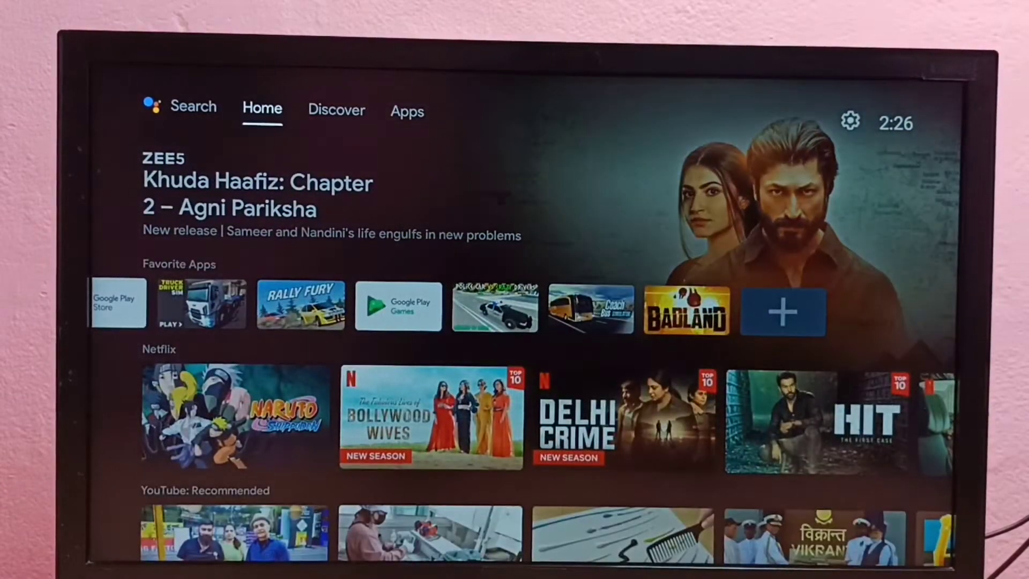
pyautogui.press('Right')
pyautogui.press('Right')
pyautogui.press('Right')
# Open Settings, enter Device Preferences, and move down the list toward Reboot
pyautogui.press('Return')
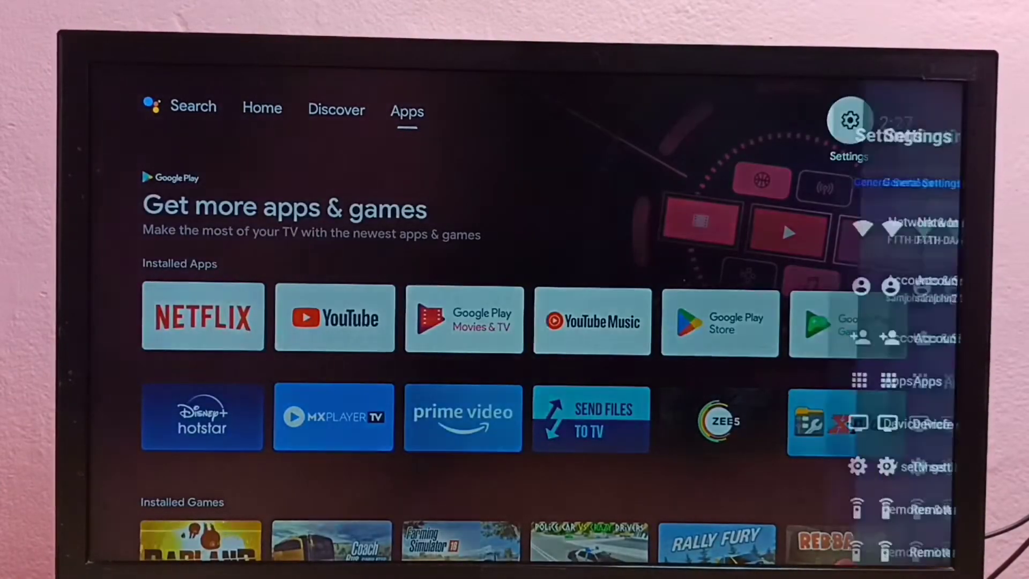
pyautogui.press('Down')
pyautogui.press('Down')
pyautogui.press('Down')
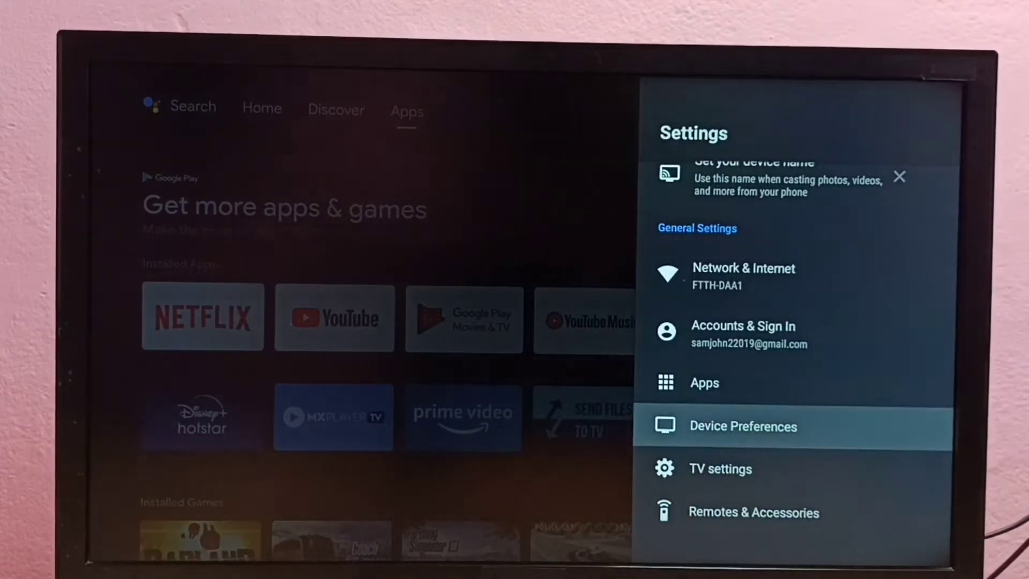
pyautogui.press('Return')
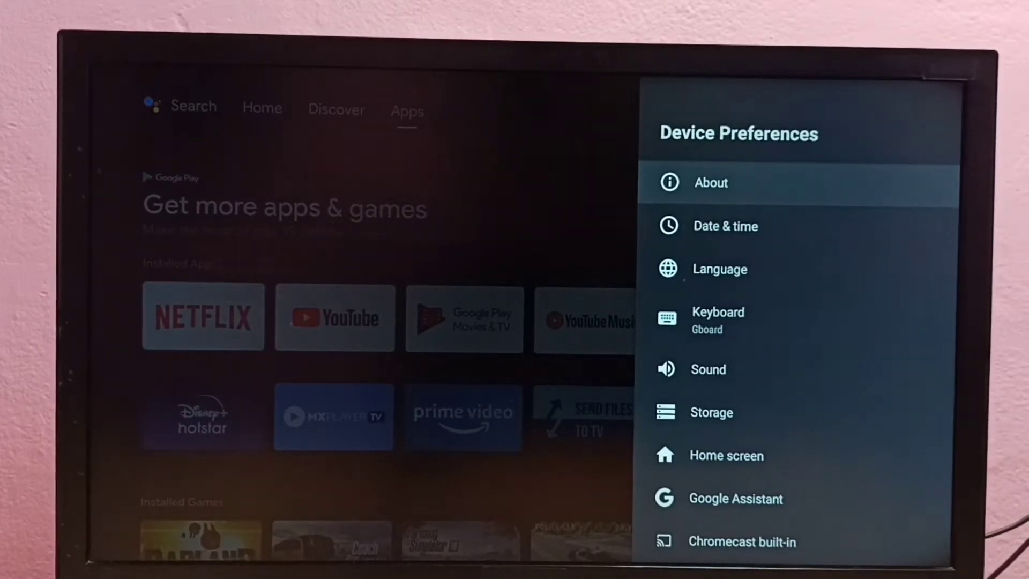
pyautogui.press('Down')
pyautogui.press('Down')
pyautogui.press('Down')
pyautogui.press('Down')
pyautogui.press('Down')
pyautogui.press('Down')
pyautogui.press('Down')
pyautogui.press('Down')
pyautogui.press('Down')
pyautogui.press('Down')
pyautogui.press('Down')
pyautogui.press('Down')
pyautogui.press('Down')
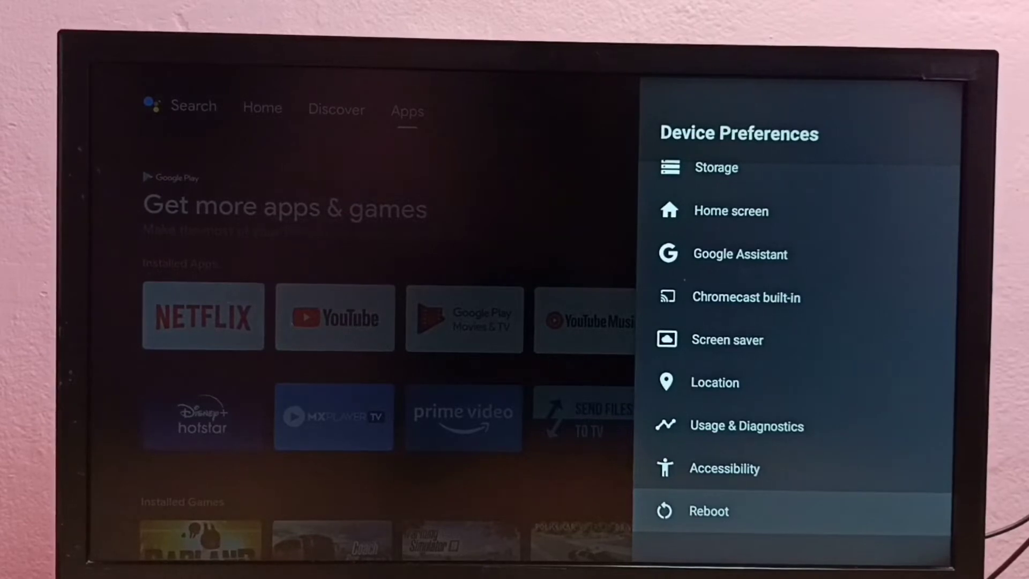
# Choose Reboot to open the safe mode prompt, then highlight 'Reboot to safe mode'
pyautogui.press('Return')
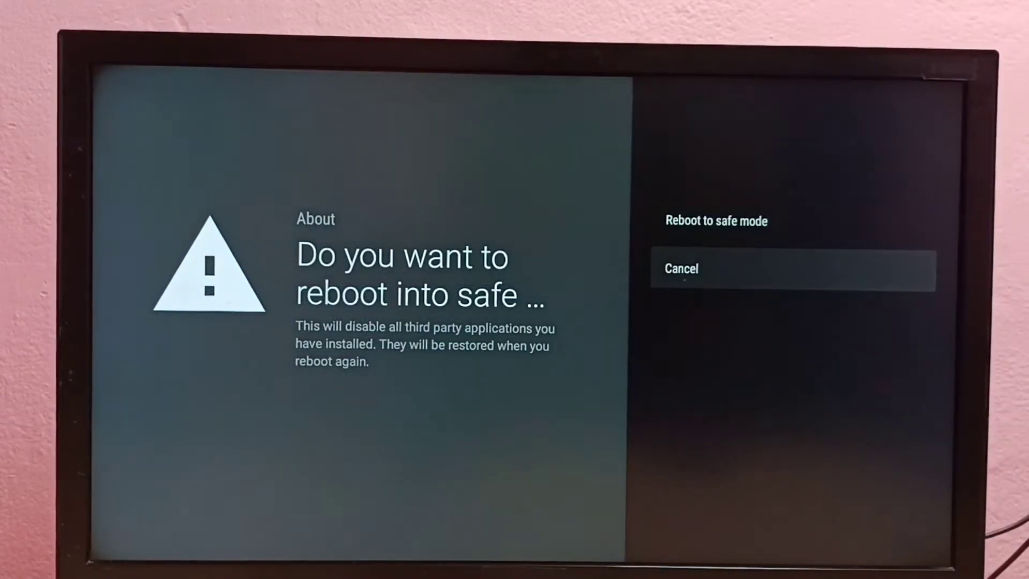
pyautogui.press('Up')
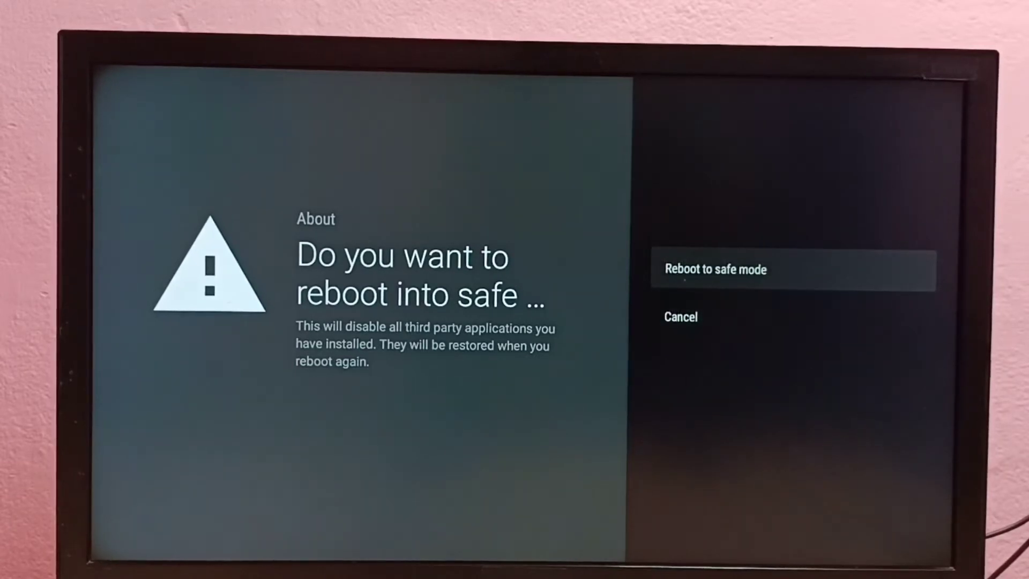